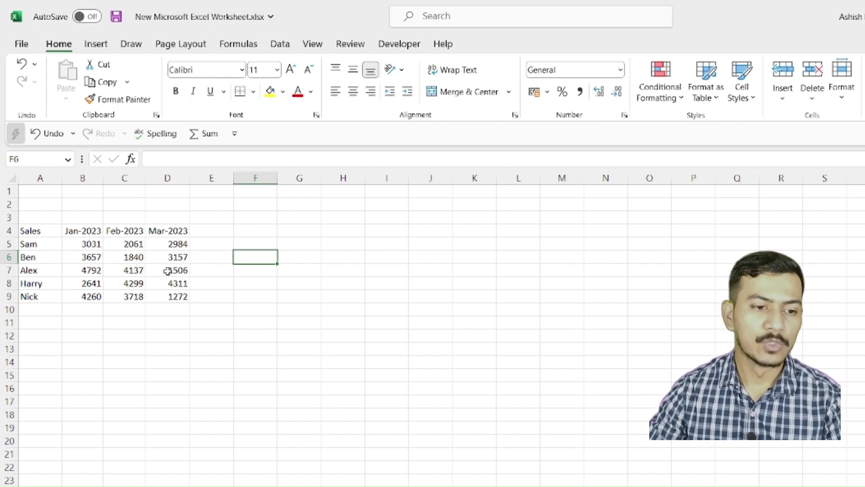
# Enter =B5+C5+D5 in E5 so Sam's three-month total shows 8076.
pyautogui.click(223, 244)
pyautogui.moveTo(88, 244); pyautogui.dragTo(180, 243)
pyautogui.click(217, 242)
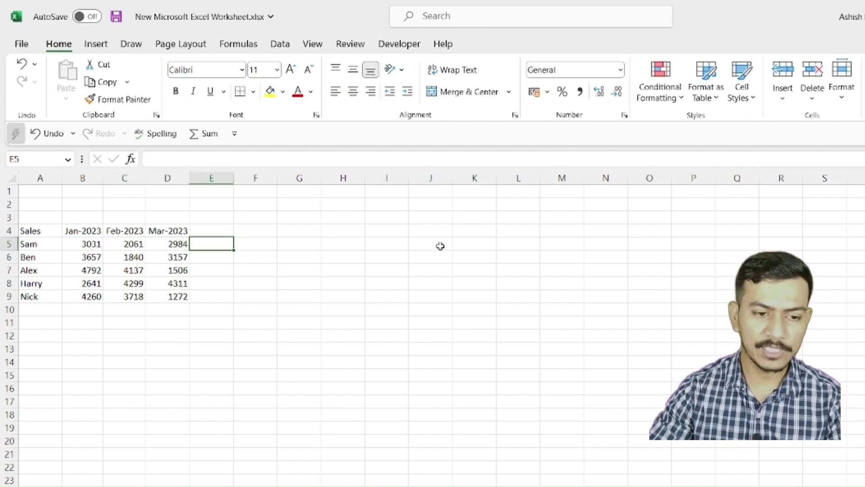
pyautogui.write('+')
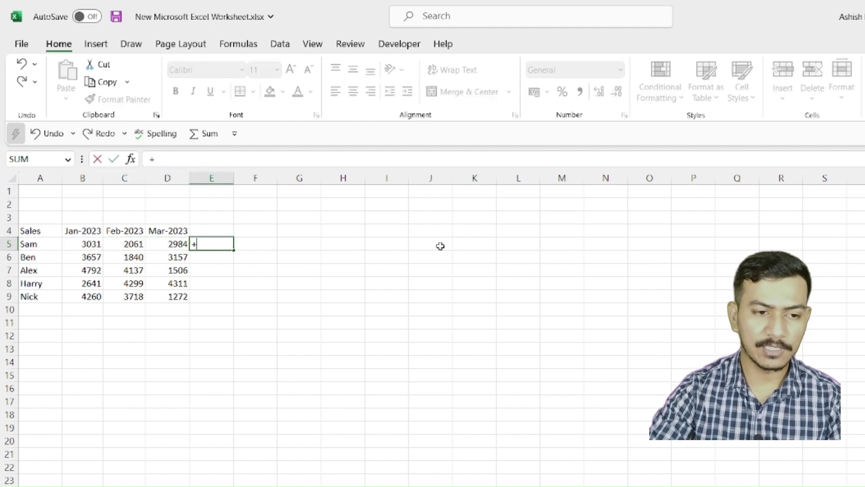
pyautogui.press('Escape')
pyautogui.write('=')
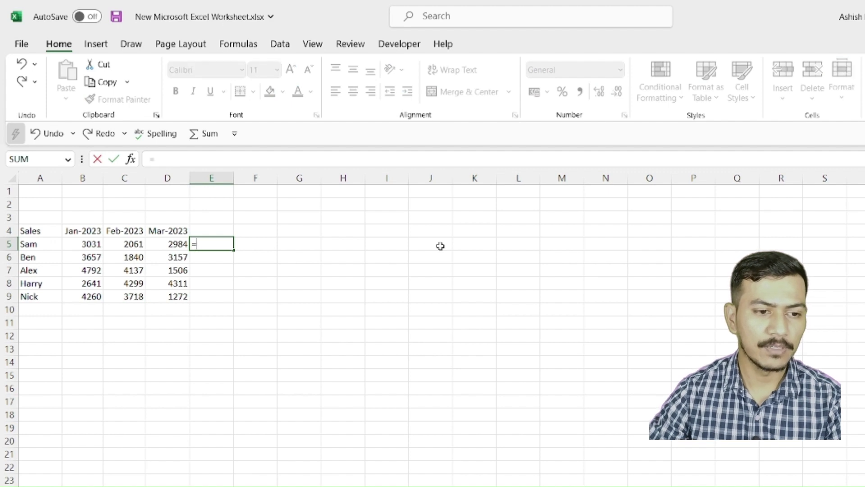
pyautogui.click(74, 249)
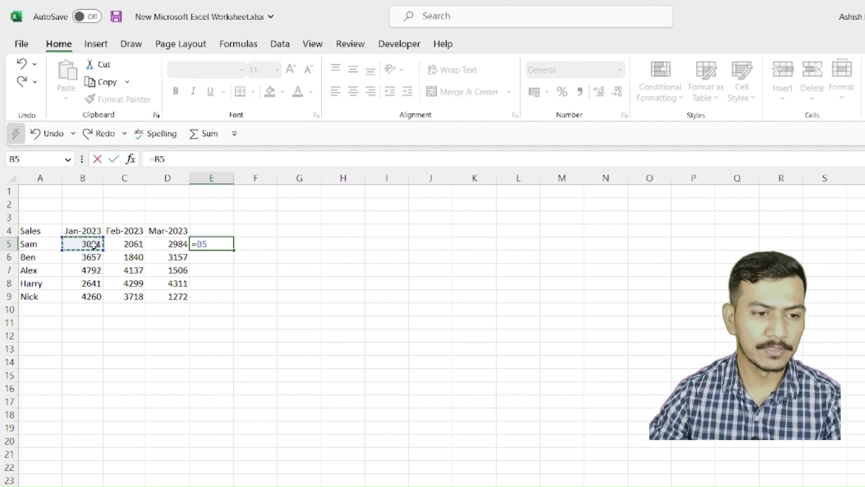
pyautogui.write('+')
pyautogui.click(129, 243)
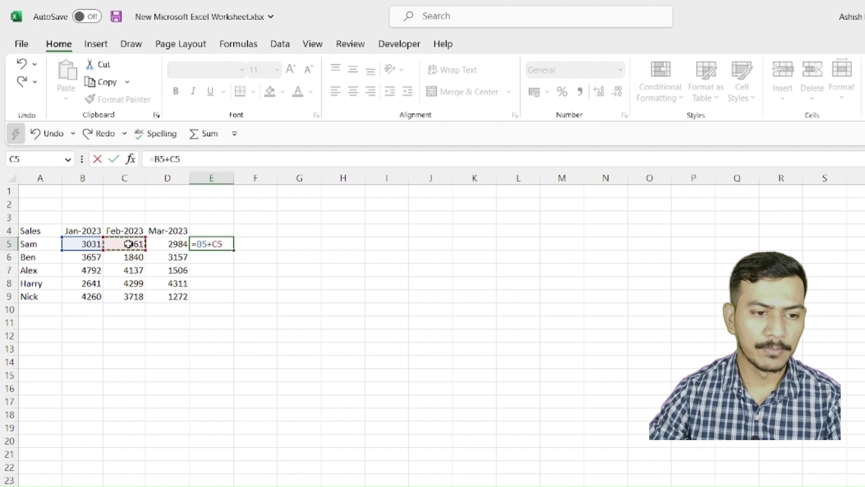
pyautogui.write('+')
pyautogui.click(157, 245)
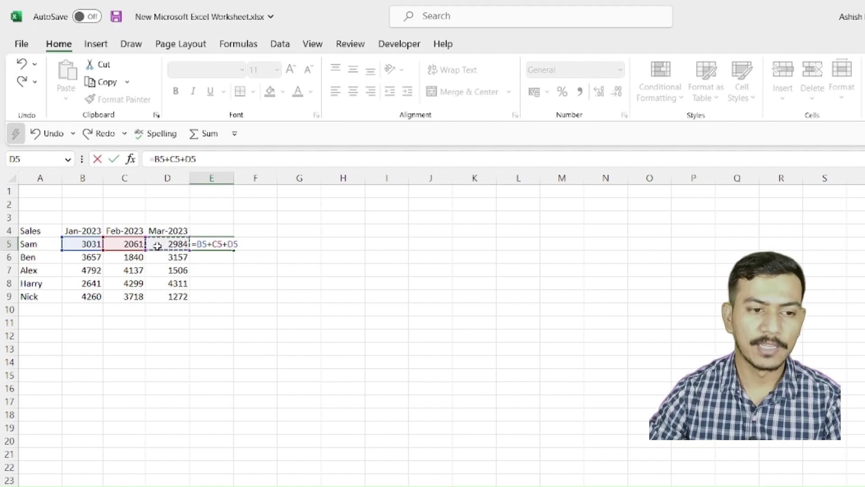
pyautogui.press('Return')
pyautogui.click(230, 243)
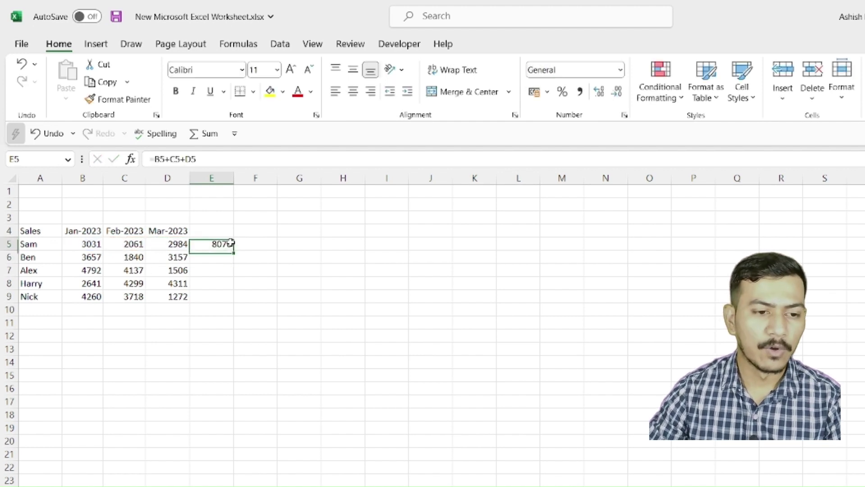
# Check the second row's monthly values 3657, 1840 and 3157 against the E5 total formula.
pyautogui.click(211, 255)
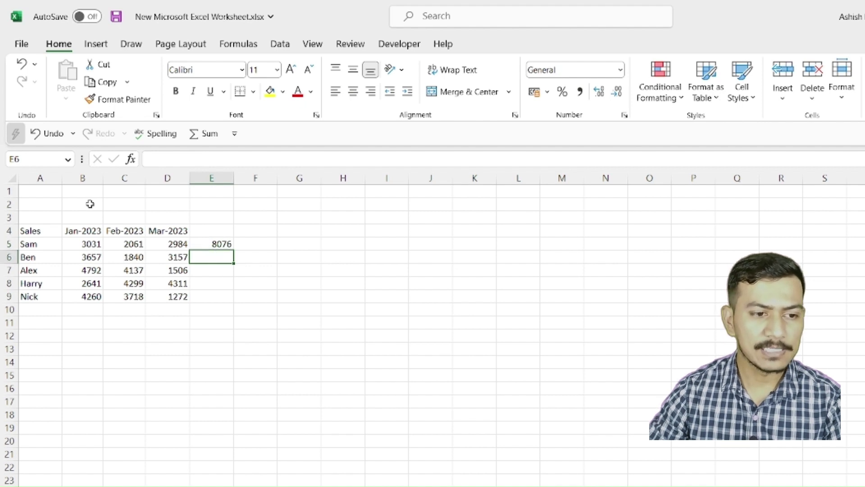
pyautogui.click(93, 255)
pyautogui.click(123, 255)
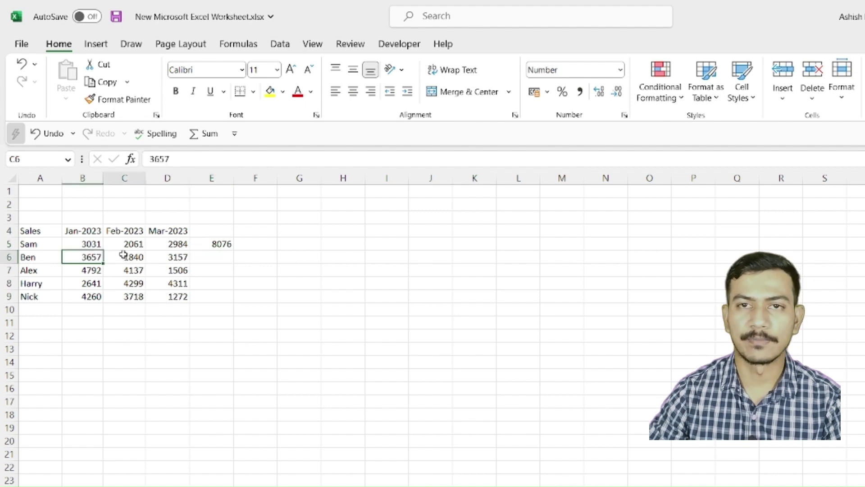
pyautogui.click(160, 255)
pyautogui.click(218, 243)
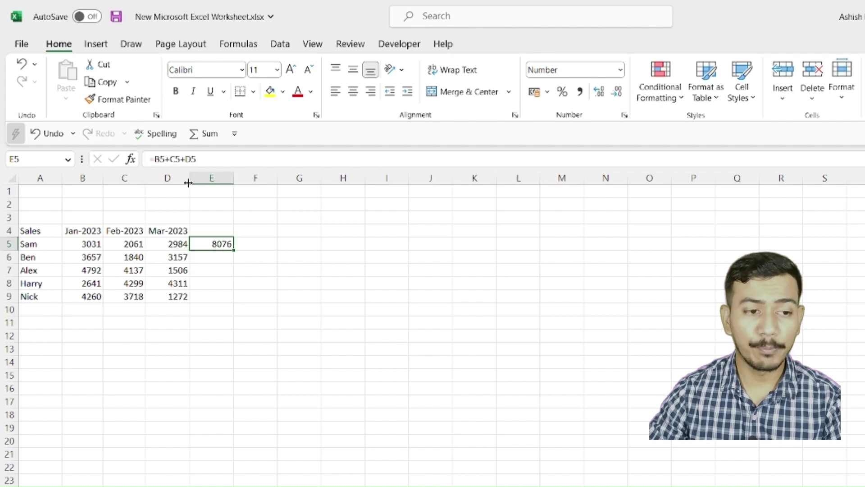
pyautogui.click(95, 255)
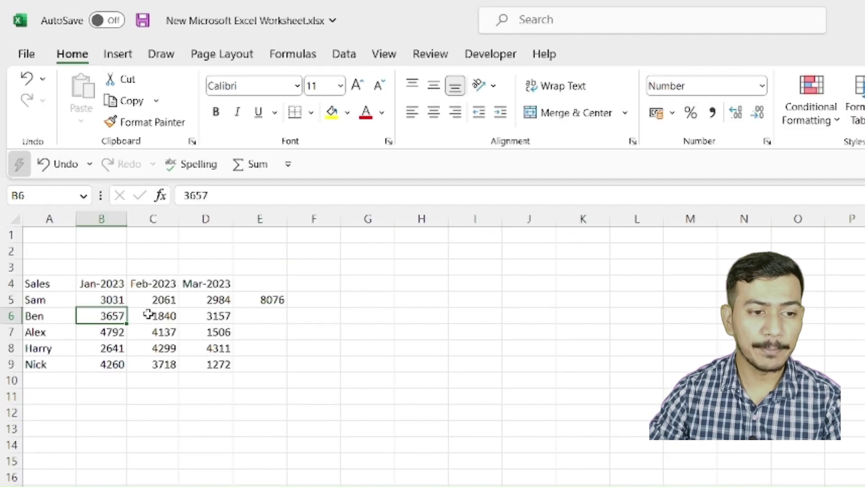
pyautogui.click(170, 314)
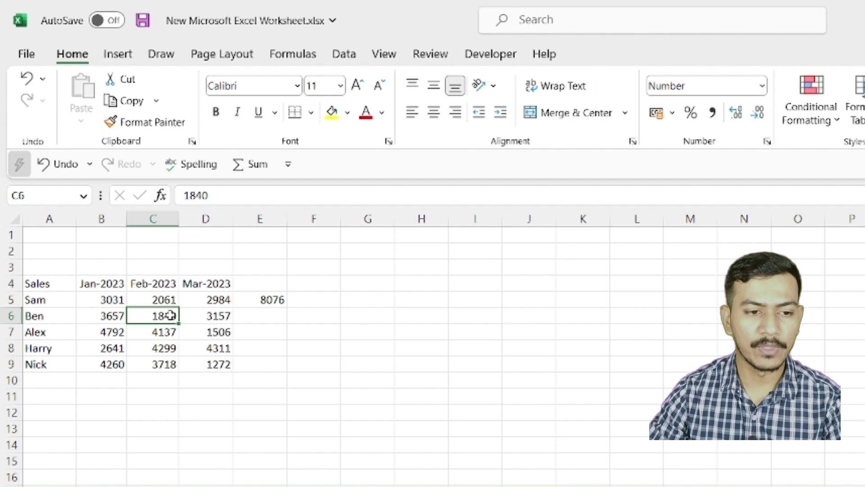
pyautogui.click(218, 315)
# Copy the E5 total formula into E6 and compare it with the original.
pyautogui.click(271, 299)
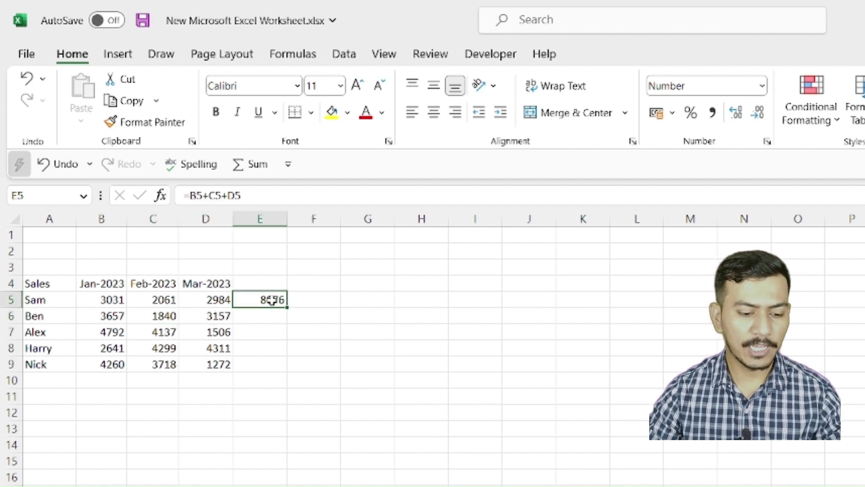
pyautogui.hotkey('ctrl', 'c')
pyautogui.click(271, 316)
pyautogui.hotkey('ctrl', 'v')
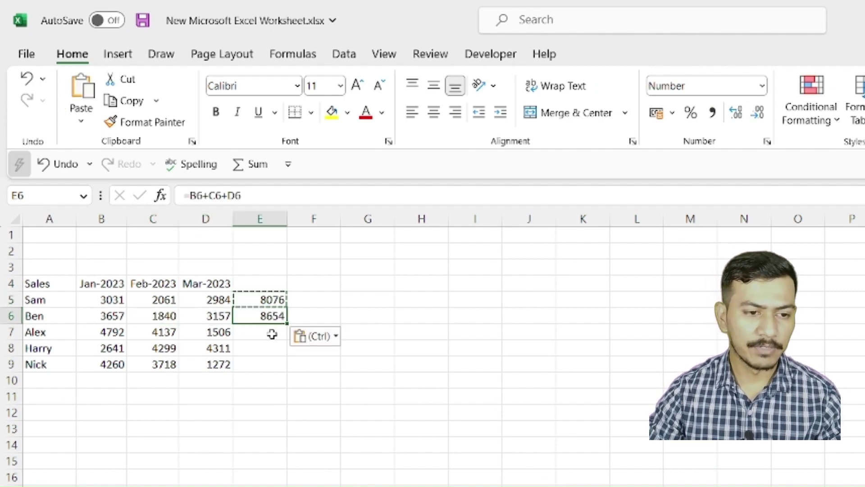
pyautogui.click(262, 347)
pyautogui.click(263, 314)
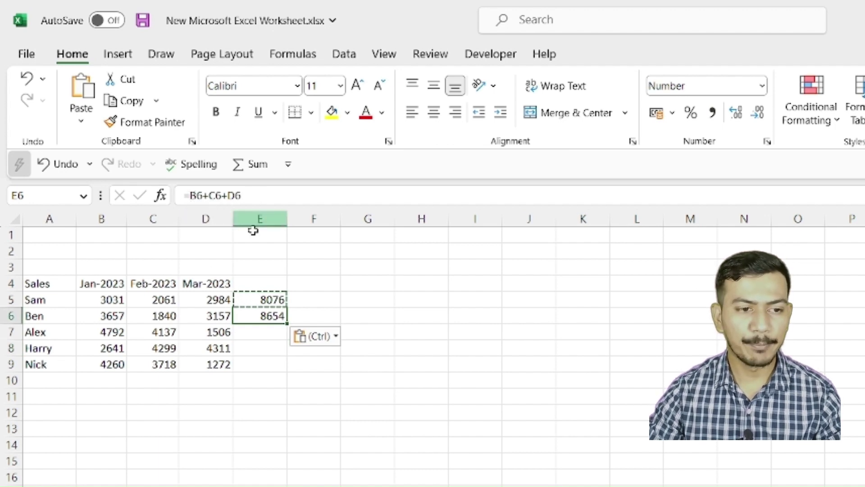
pyautogui.click(269, 300)
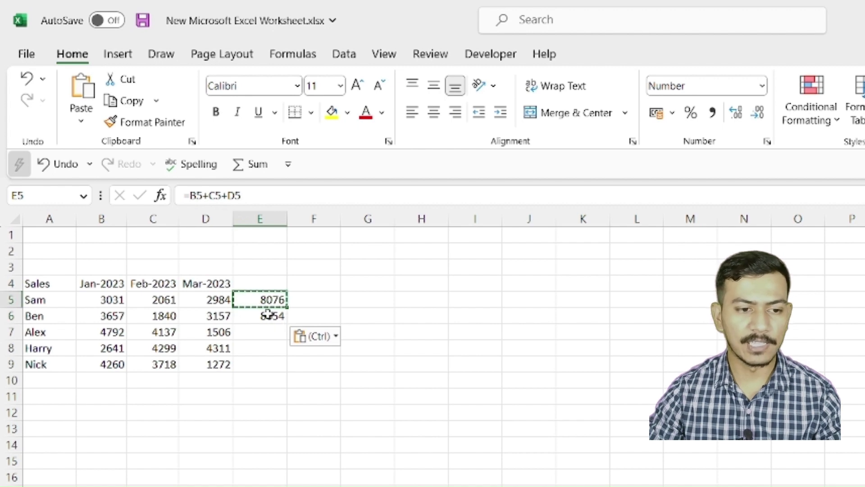
pyautogui.click(268, 314)
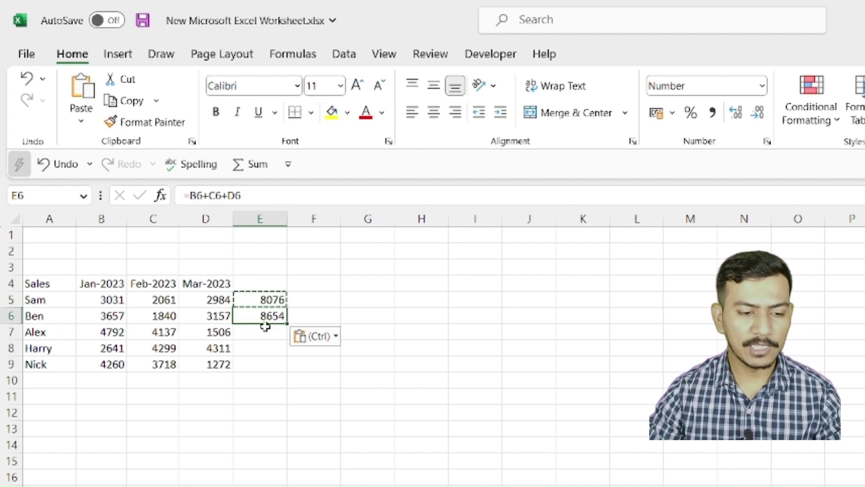
# Paste the total formula into E7:E9 and verify the copied formulas in E6 and E7.
pyautogui.click(261, 332)
pyautogui.keyDown('shift'); pyautogui.click(261, 364); pyautogui.keyUp('shift')
pyautogui.hotkey('ctrl', 'v')
pyautogui.click(205, 364)
pyautogui.click(272, 298)
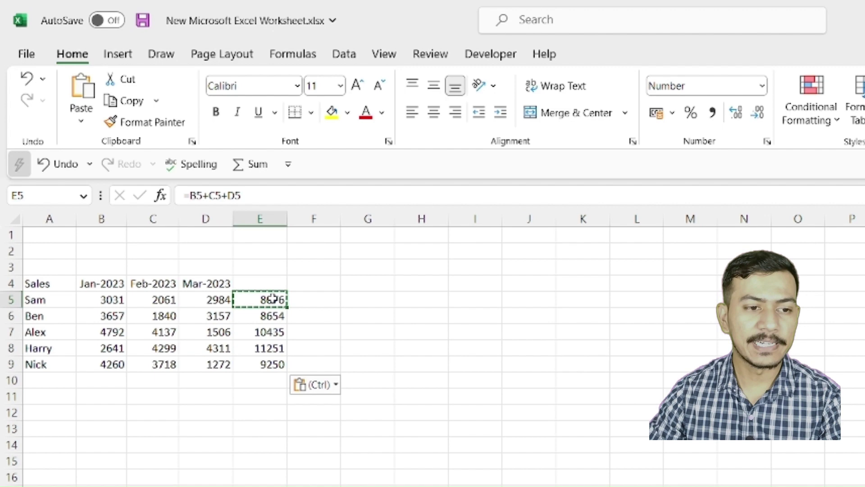
pyautogui.click(266, 316)
pyautogui.click(265, 334)
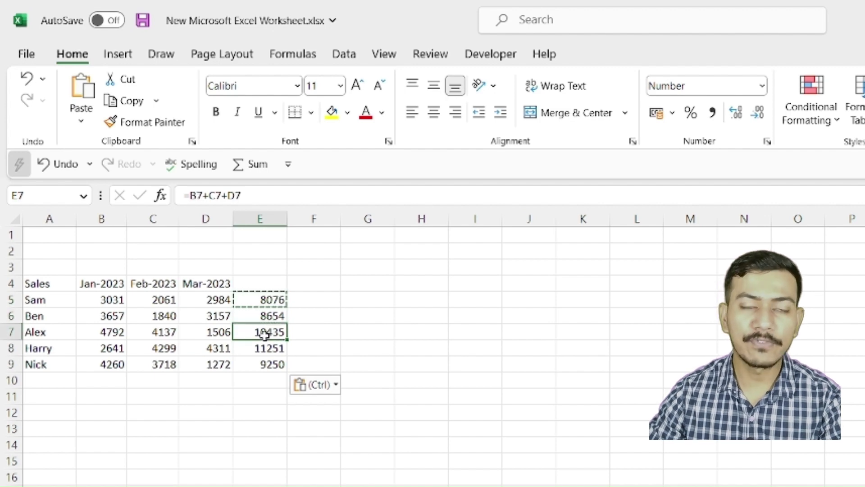
pyautogui.click(251, 299)
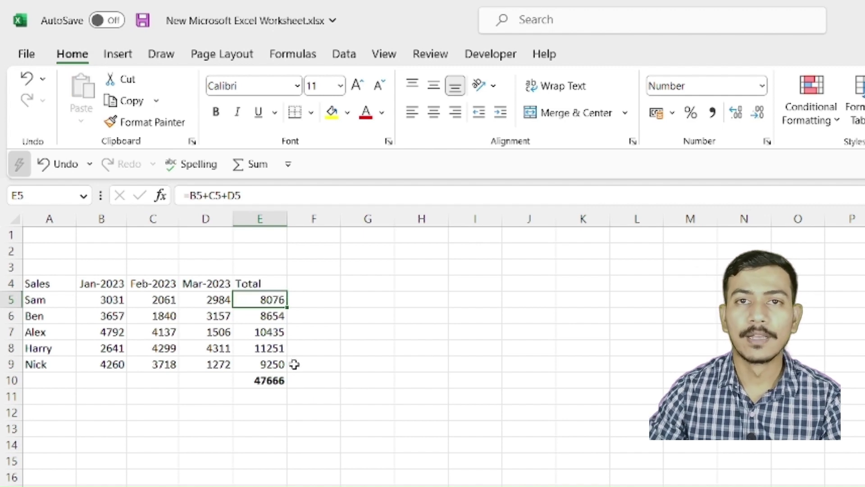
# Review Sam's row total in E5 and the =SUM(E5:E9) grand total in E10.
pyautogui.click(328, 295)
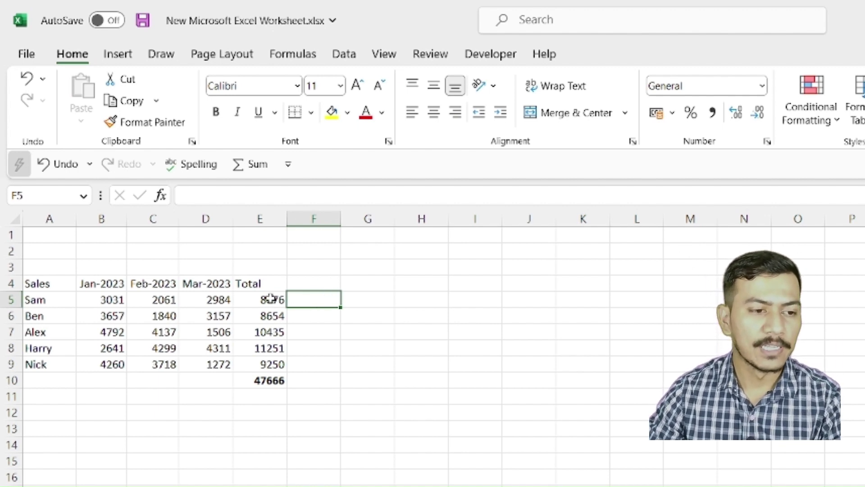
pyautogui.click(35, 299)
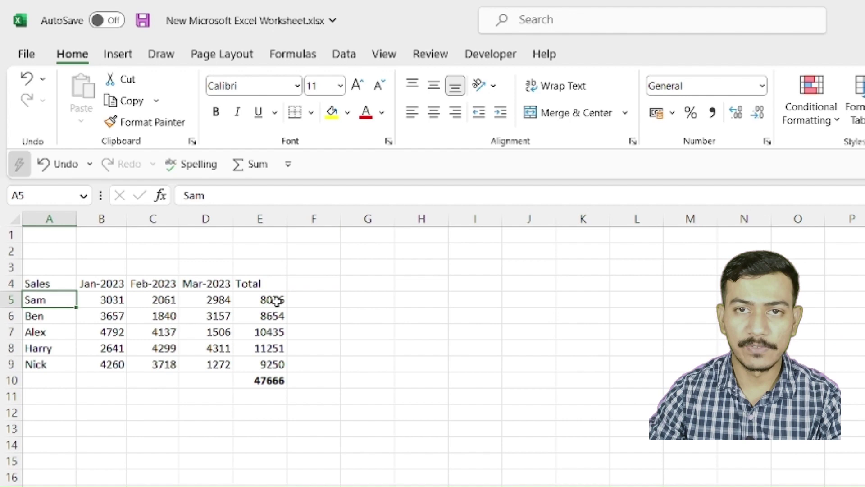
pyautogui.click(259, 296)
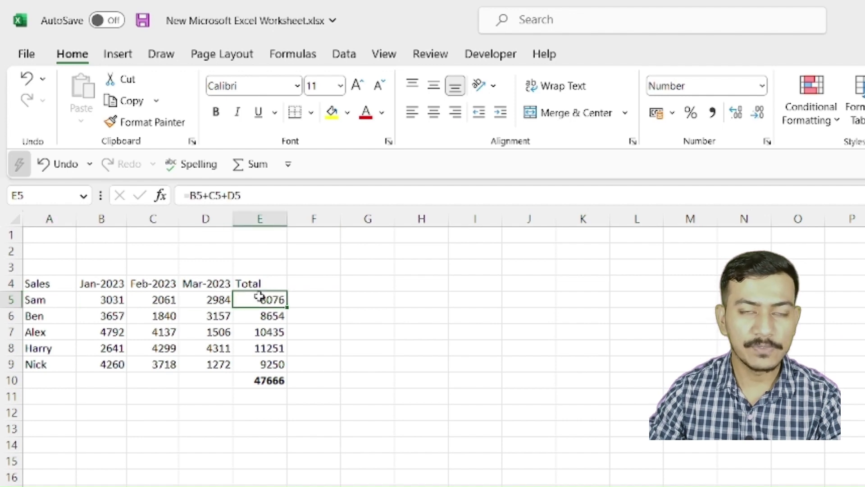
pyautogui.click(254, 381)
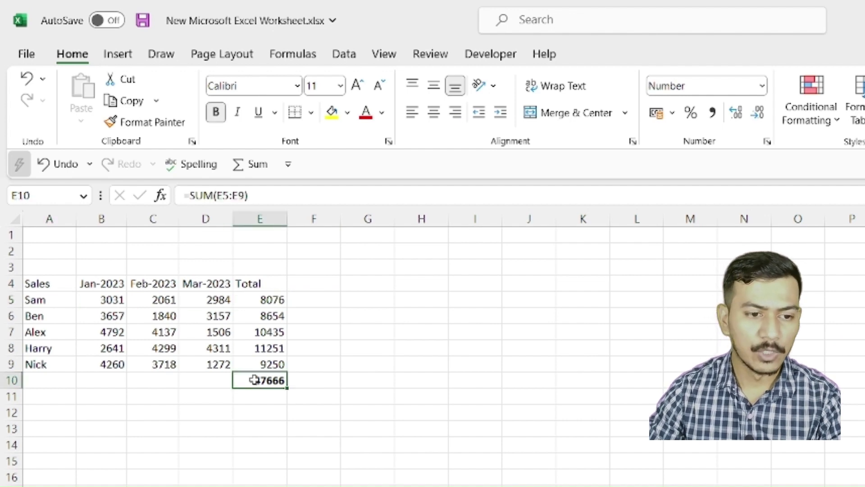
pyautogui.click(321, 298)
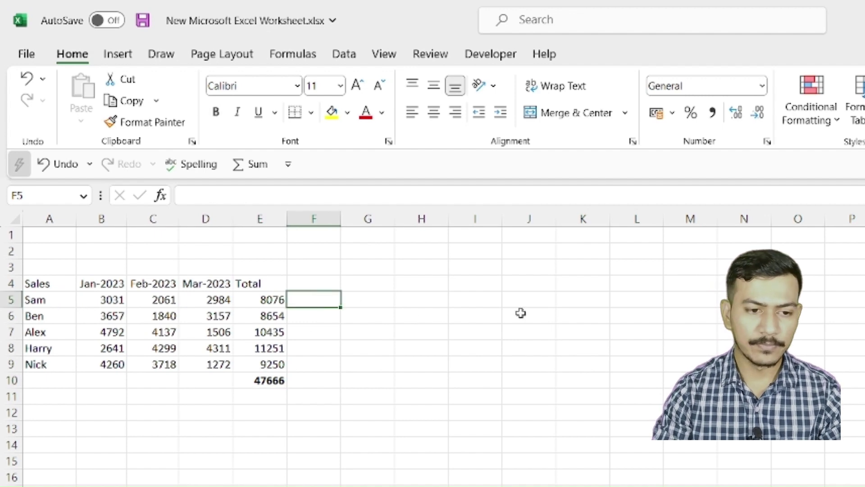
# Enter =E5/E10 in F5, giving the first row's share of 0.169429.
pyautogui.write('=')
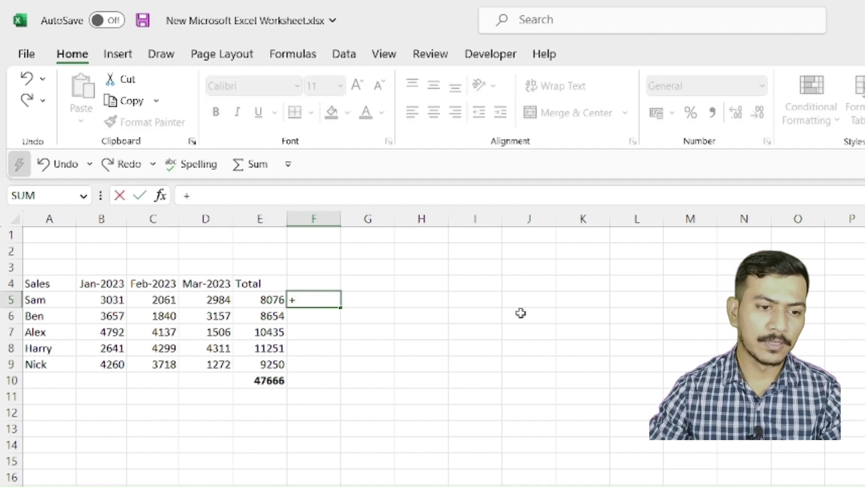
pyautogui.press('BackSpace')
pyautogui.write('=')
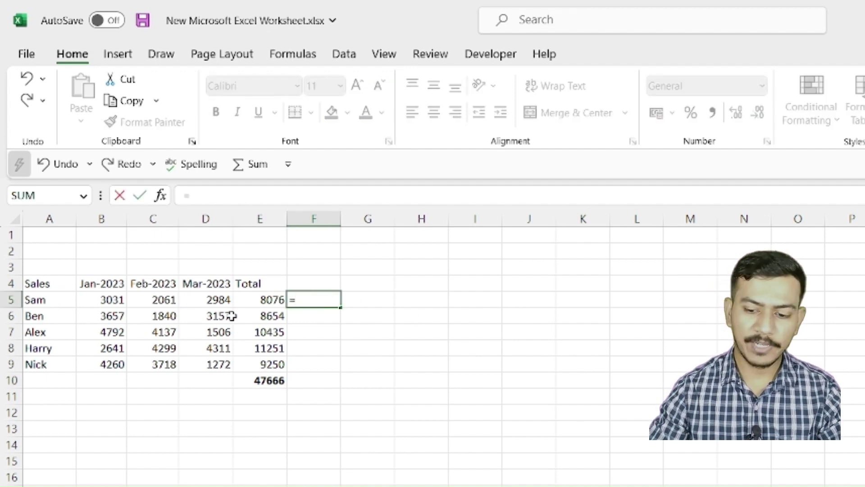
pyautogui.click(264, 300)
pyautogui.write('/')
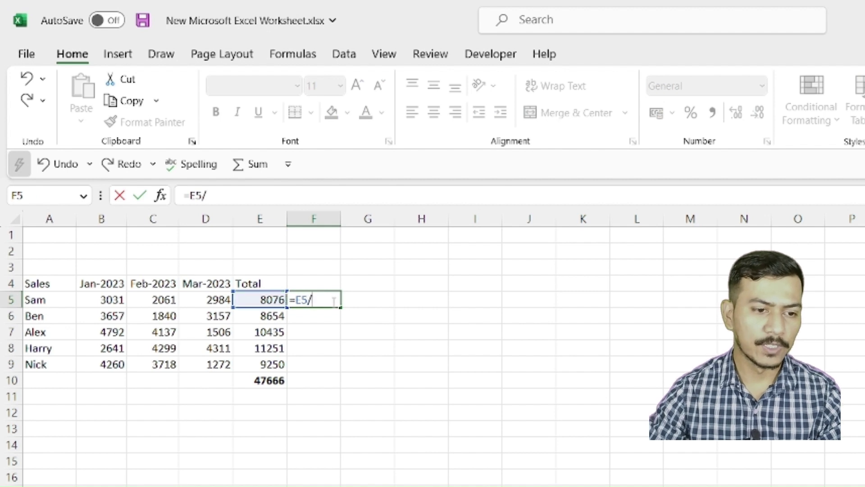
pyautogui.click(277, 380)
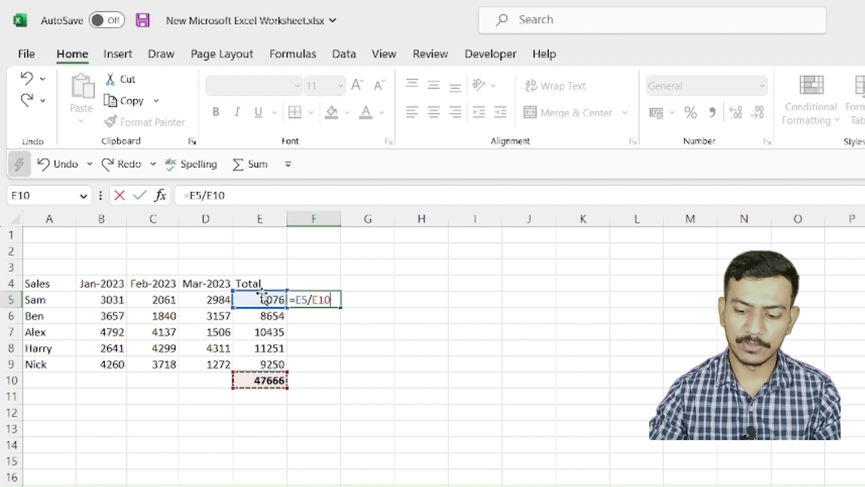
pyautogui.press('Return')
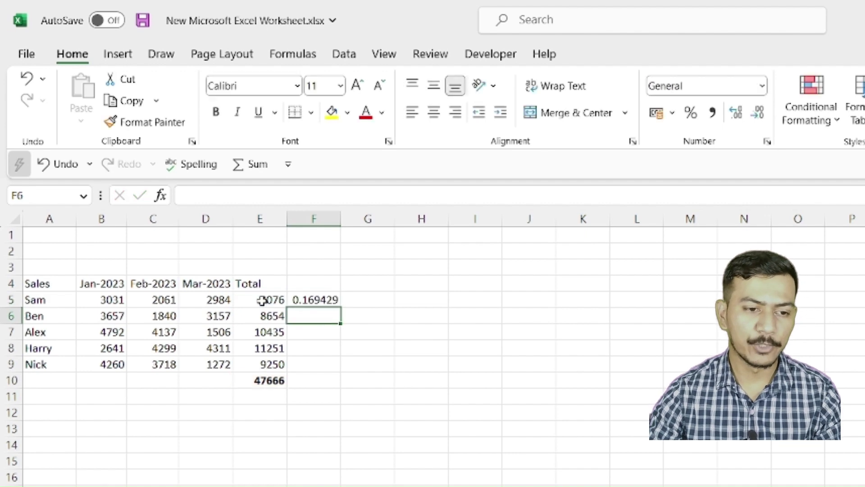
# Format F5 as Percent Style with two decimal places, displaying 16.94%.
pyautogui.click(321, 299)
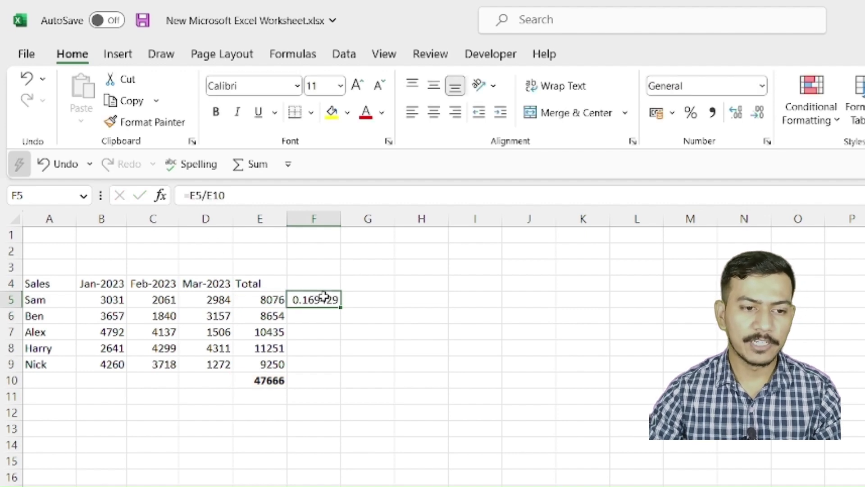
pyautogui.click(691, 113)
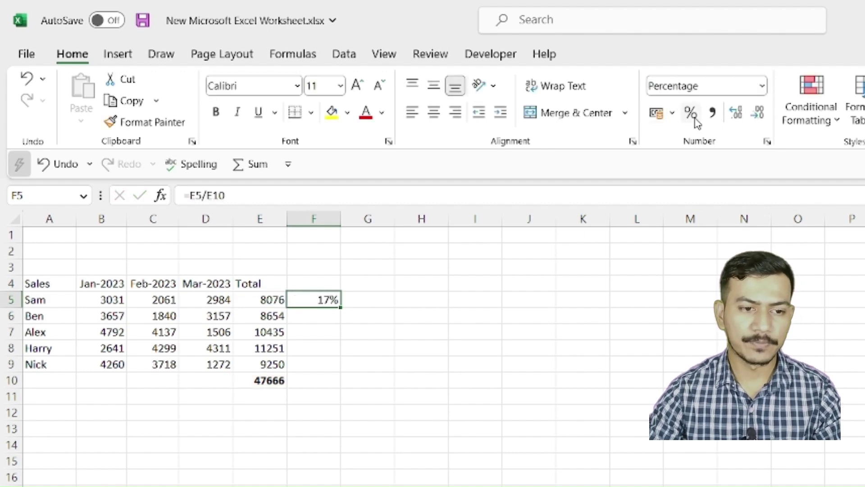
pyautogui.click(736, 113)
pyautogui.click(736, 113)
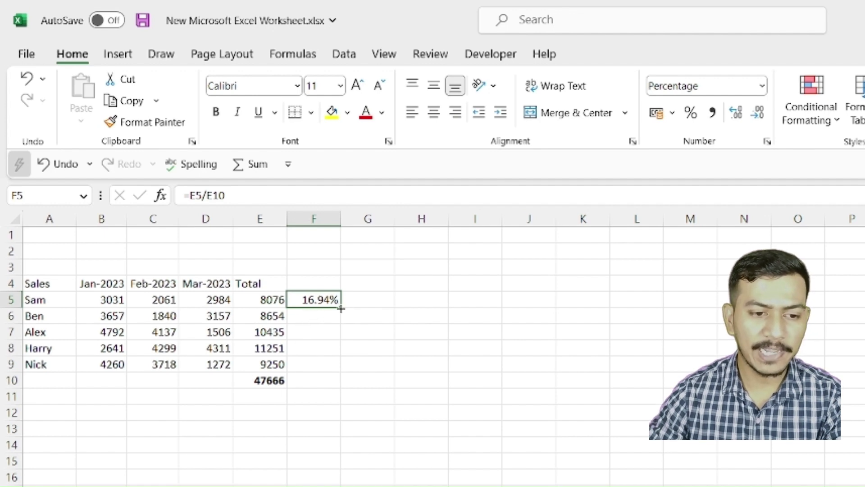
# Fill F5's share formula down to F9, producing #DIV/0! errors in F6:F9.
pyautogui.moveTo(341, 308); pyautogui.dragTo(333, 367)
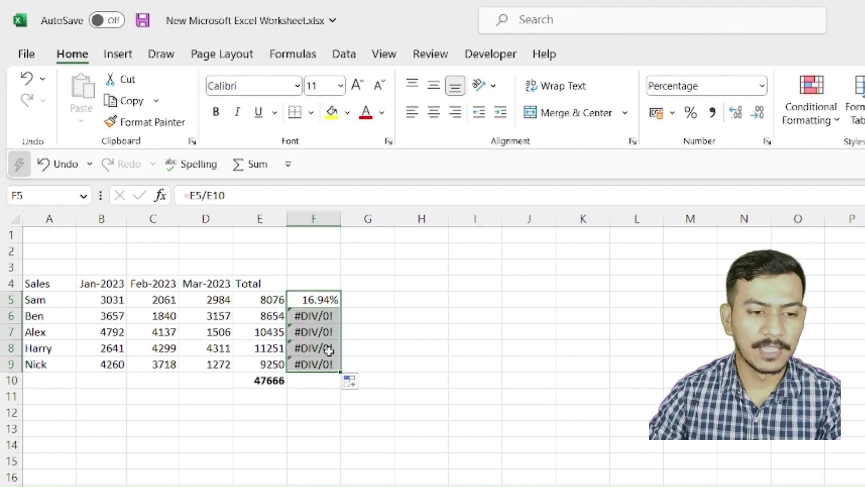
pyautogui.click(355, 313)
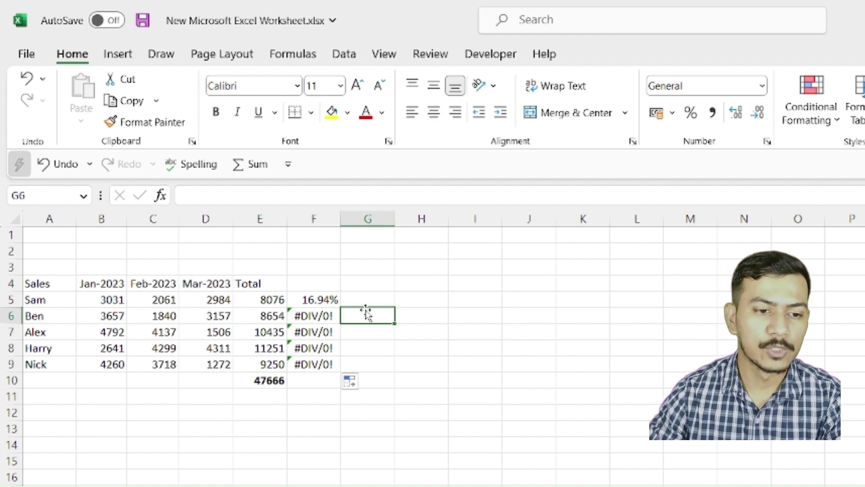
pyautogui.click(318, 317)
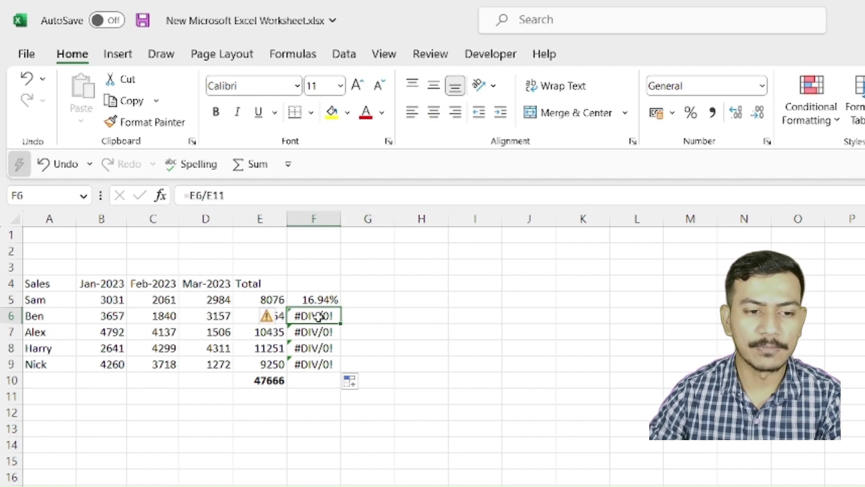
pyautogui.click(319, 332)
pyautogui.click(320, 347)
pyautogui.click(315, 317)
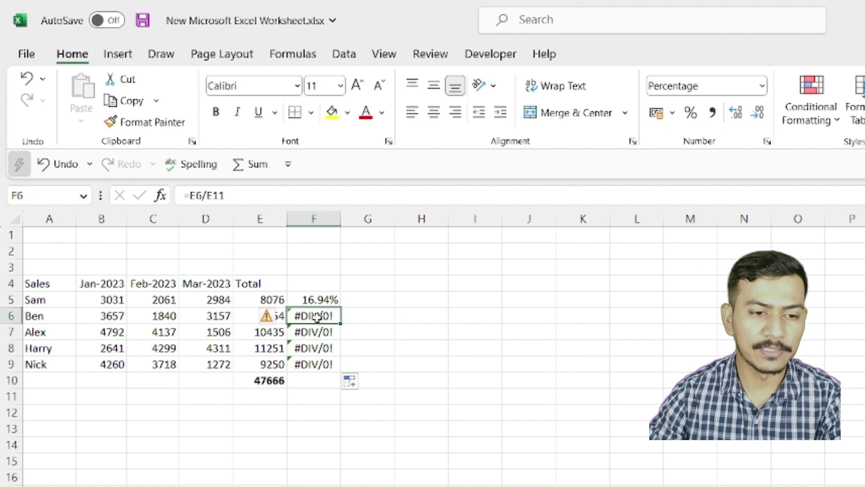
pyautogui.click(319, 300)
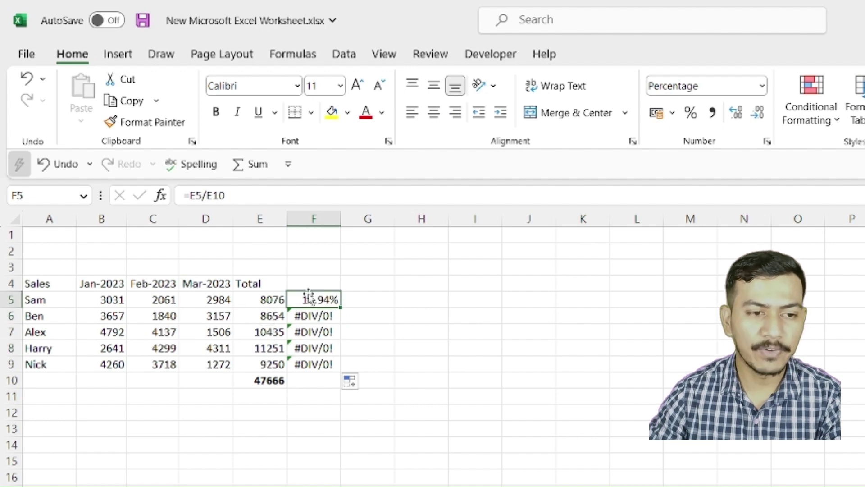
pyautogui.click(266, 381)
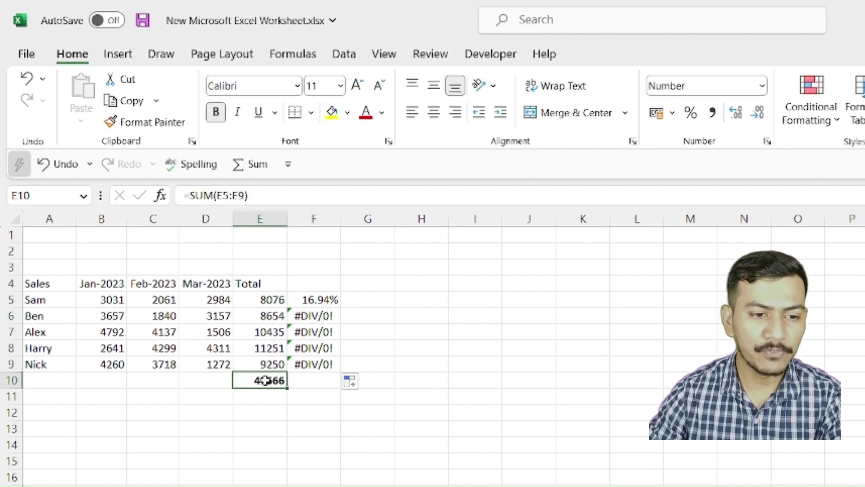
pyautogui.click(271, 299)
pyautogui.click(315, 315)
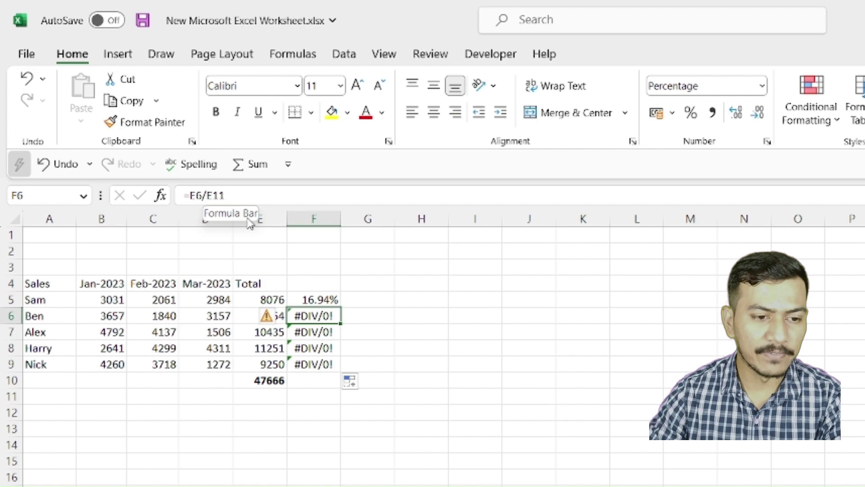
pyautogui.click(264, 335)
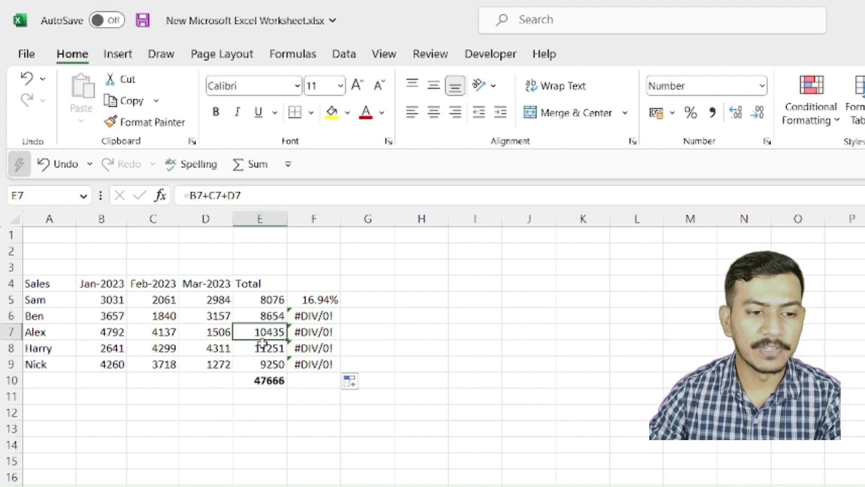
pyautogui.click(268, 397)
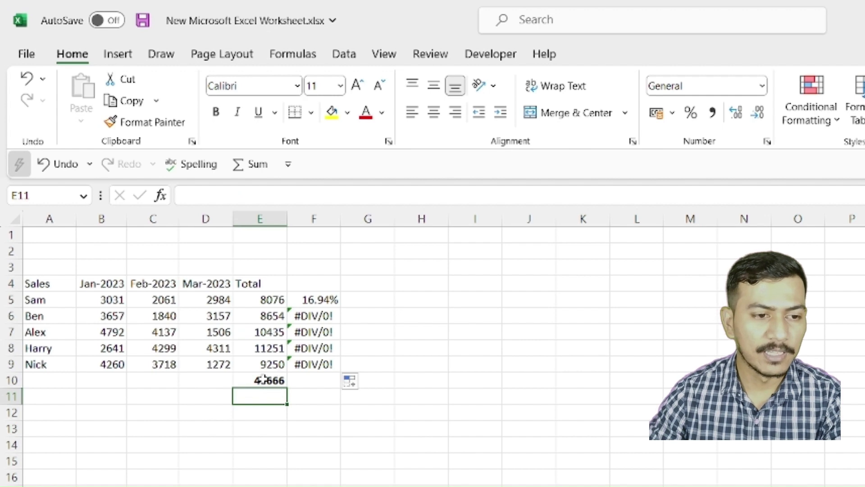
pyautogui.click(310, 332)
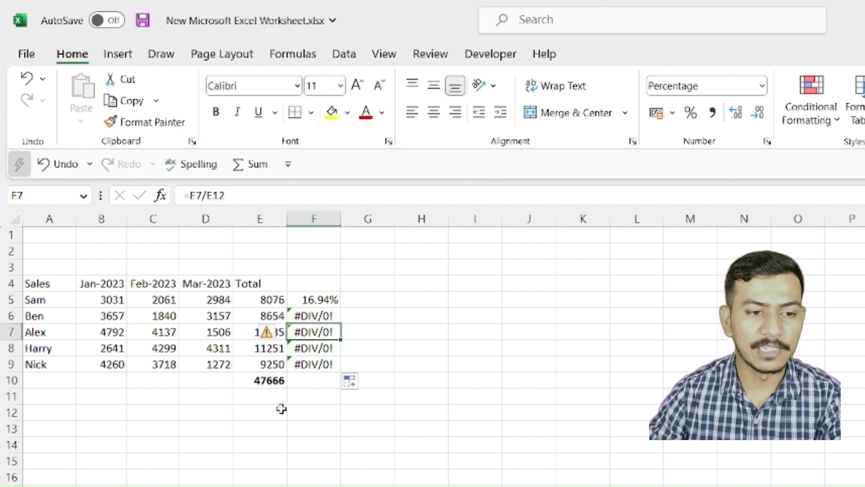
pyautogui.click(315, 348)
pyautogui.click(313, 365)
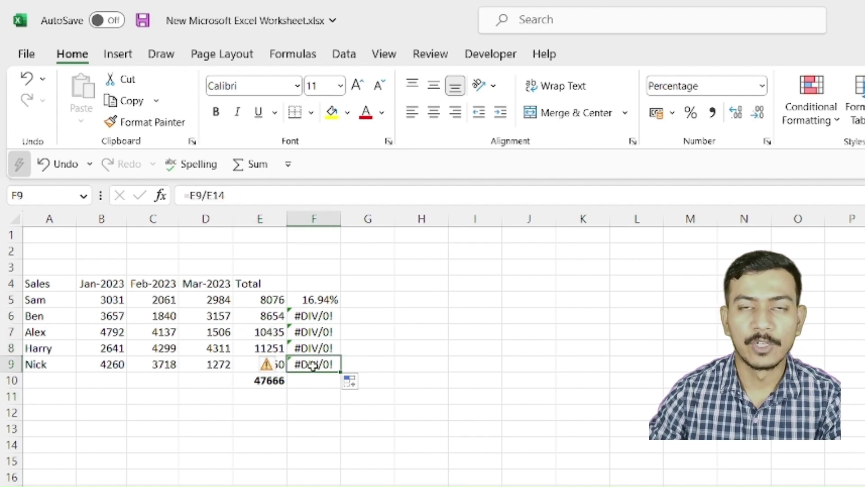
pyautogui.click(318, 299)
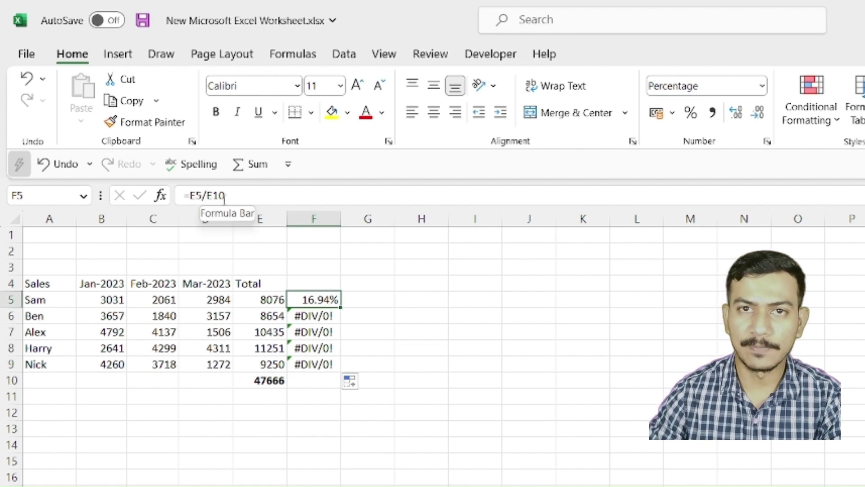
# Change F5's formula to =E5/$E$10 so the grand-total reference is absolute.
pyautogui.click(203, 197)
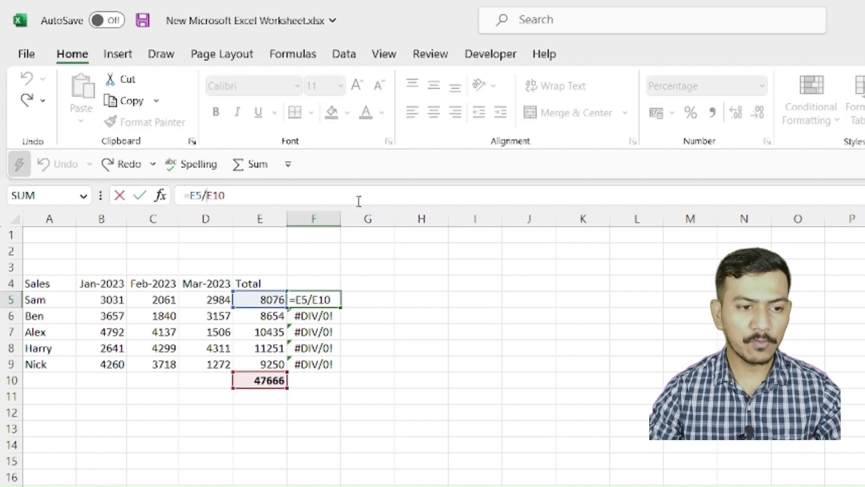
pyautogui.write('$')
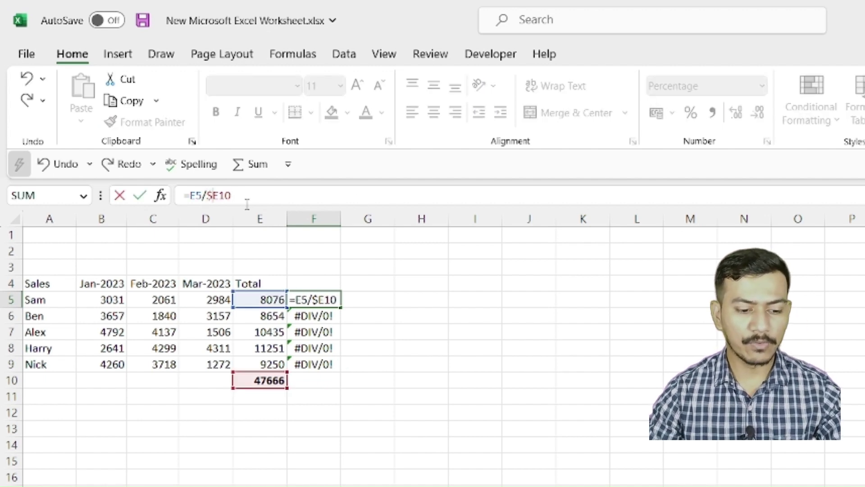
pyautogui.press('Right')
pyautogui.write('$')
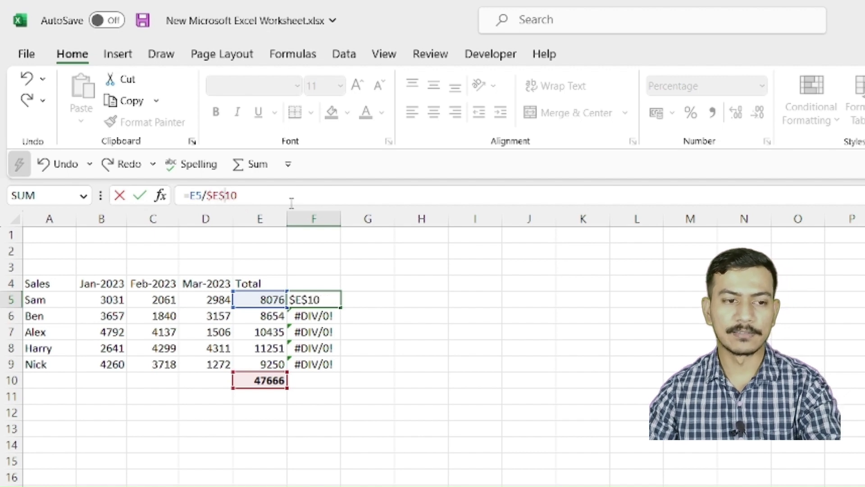
pyautogui.press('Return')
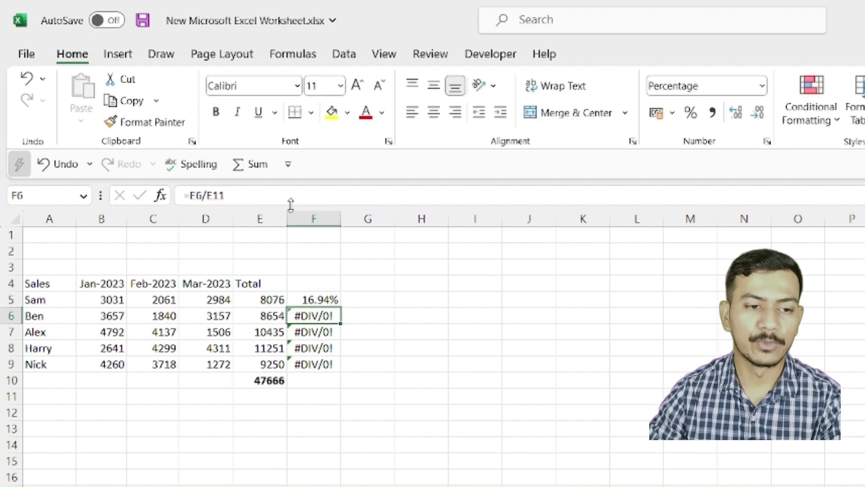
# Fill the corrected F5 formula down to F9, giving 18.16%, 21.89%, 23.60% and 19.41%.
pyautogui.click(316, 300)
pyautogui.moveTo(341, 307); pyautogui.dragTo(338, 367)
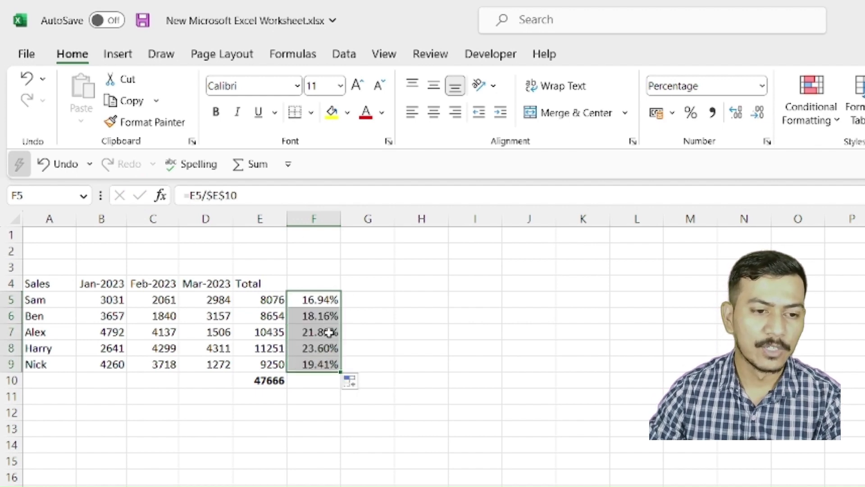
pyautogui.click(378, 302)
# Verify that each formula in F5 through F9 divides by $E$10.
pyautogui.click(318, 301)
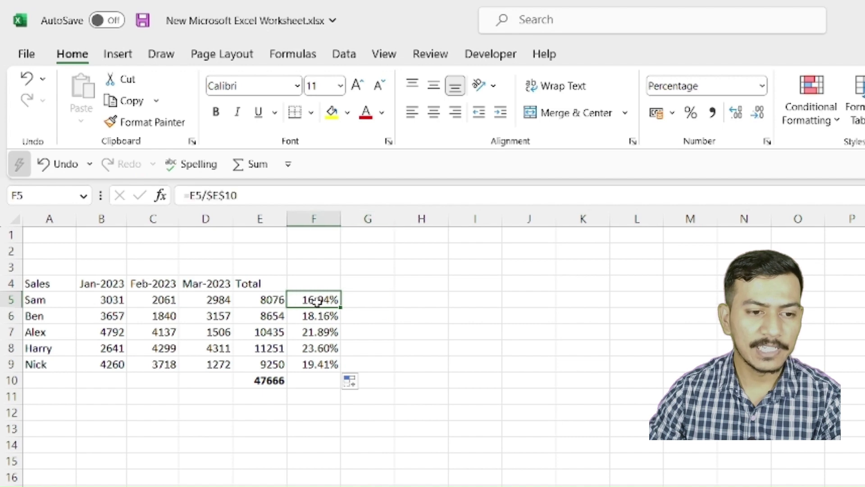
pyautogui.click(319, 317)
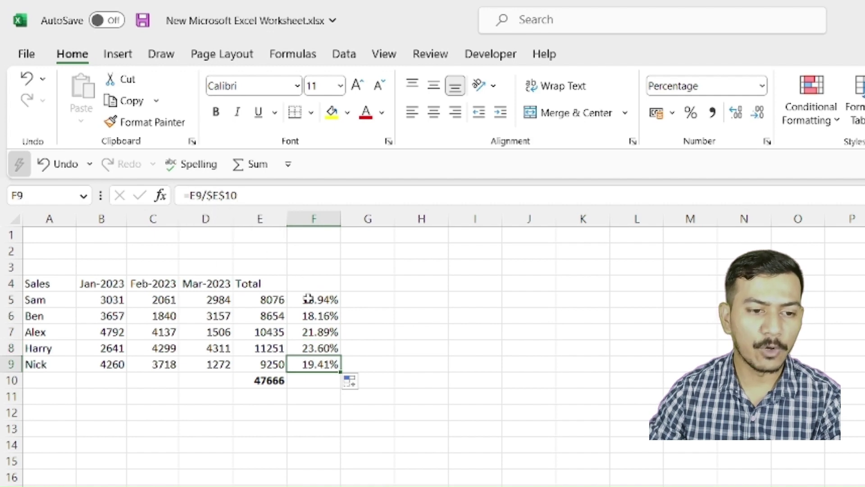
pyautogui.click(321, 331)
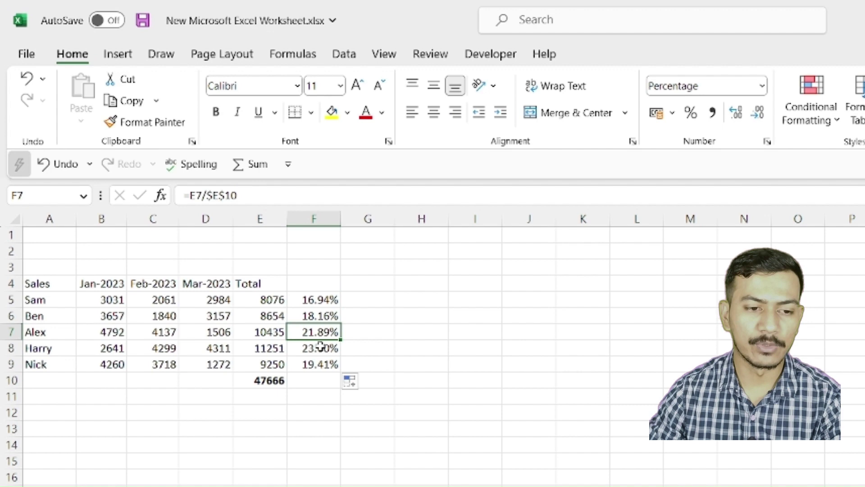
pyautogui.click(321, 348)
pyautogui.click(321, 361)
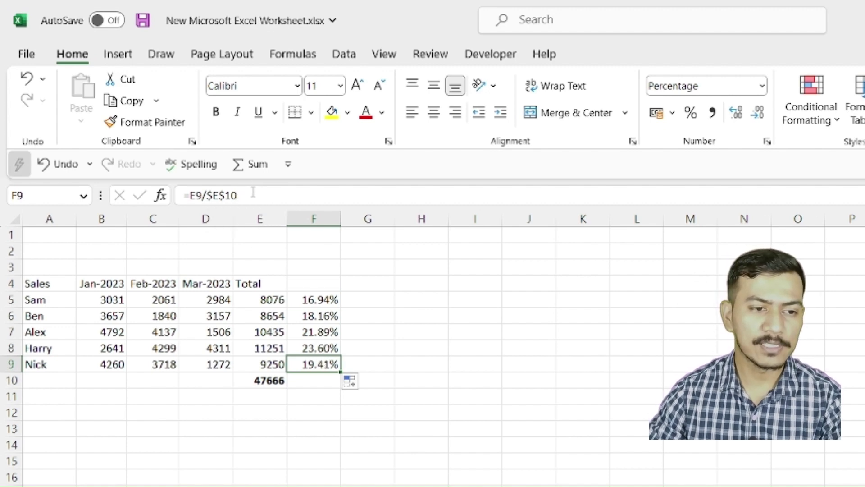
pyautogui.click(238, 196)
pyautogui.moveTo(238, 196); pyautogui.dragTo(205, 195)
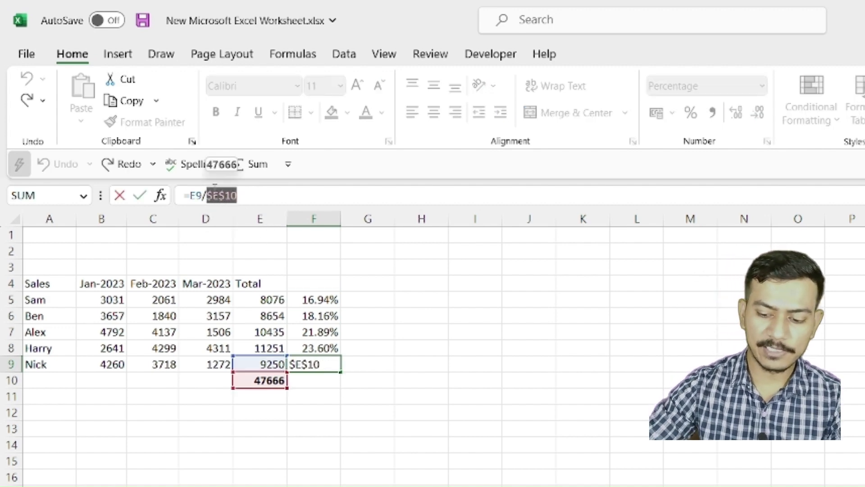
pyautogui.press('BackSpace')
pyautogui.write('e10')
pyautogui.press('Return')
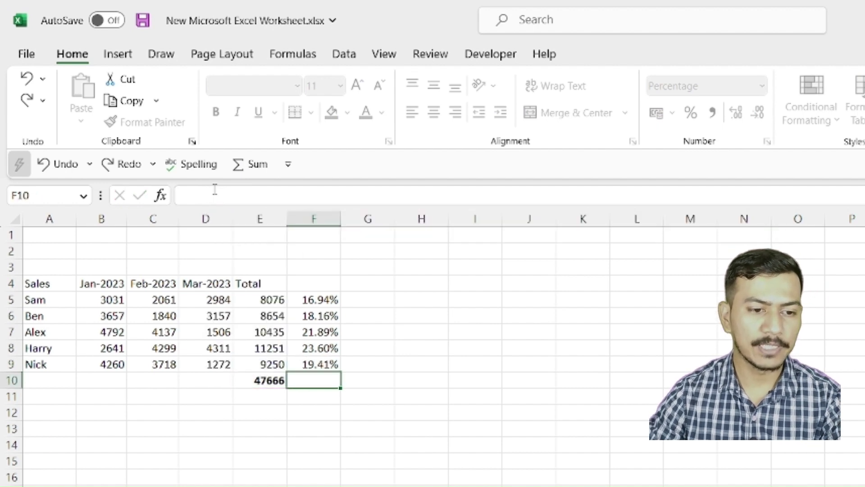
pyautogui.press('Up')
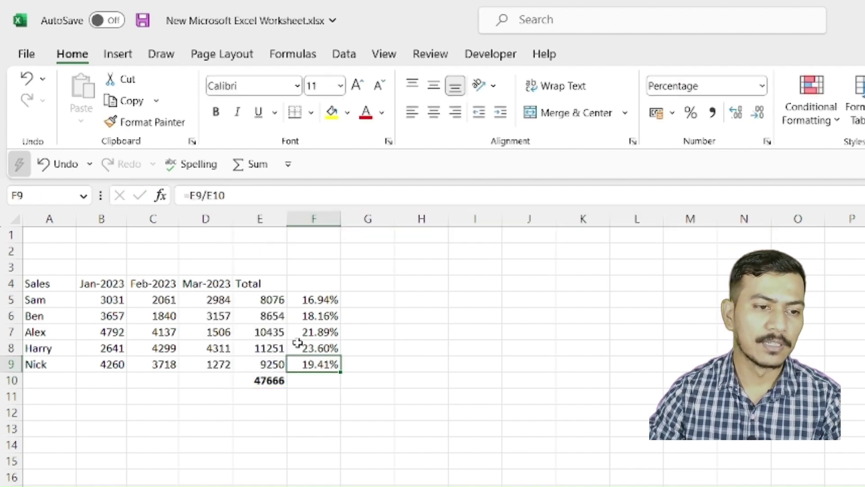
pyautogui.click(239, 195)
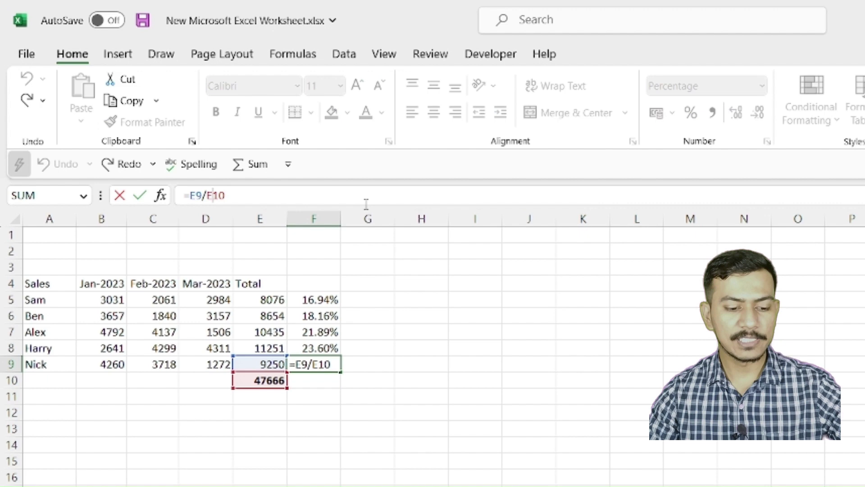
pyautogui.press('F4')
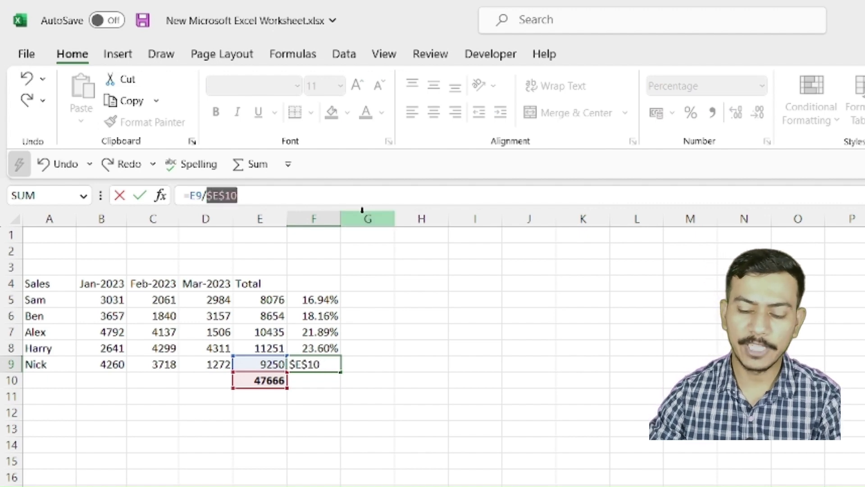
pyautogui.press('Return')
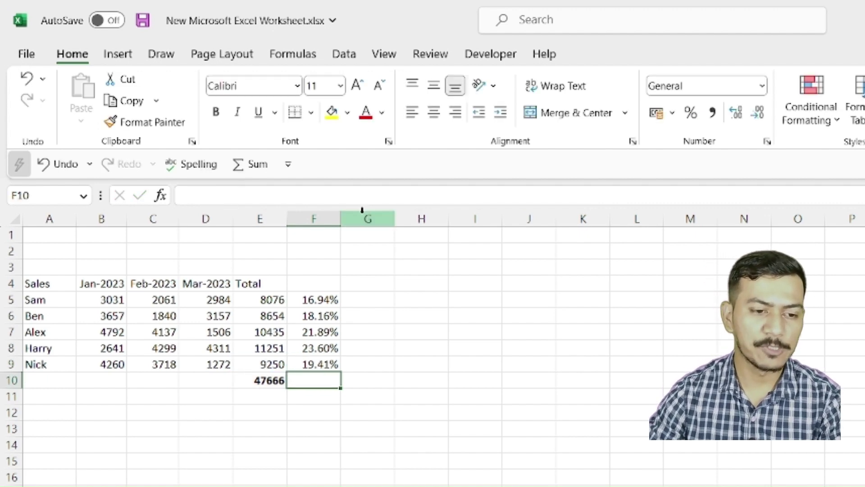
pyautogui.press('Up')
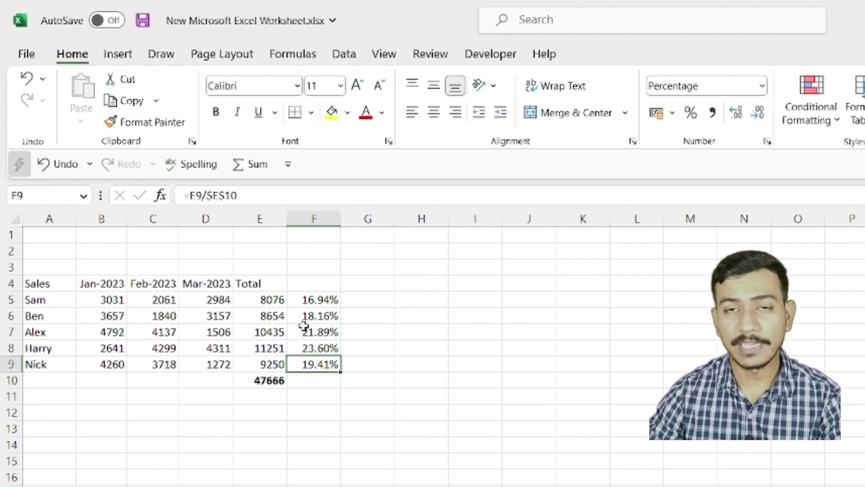